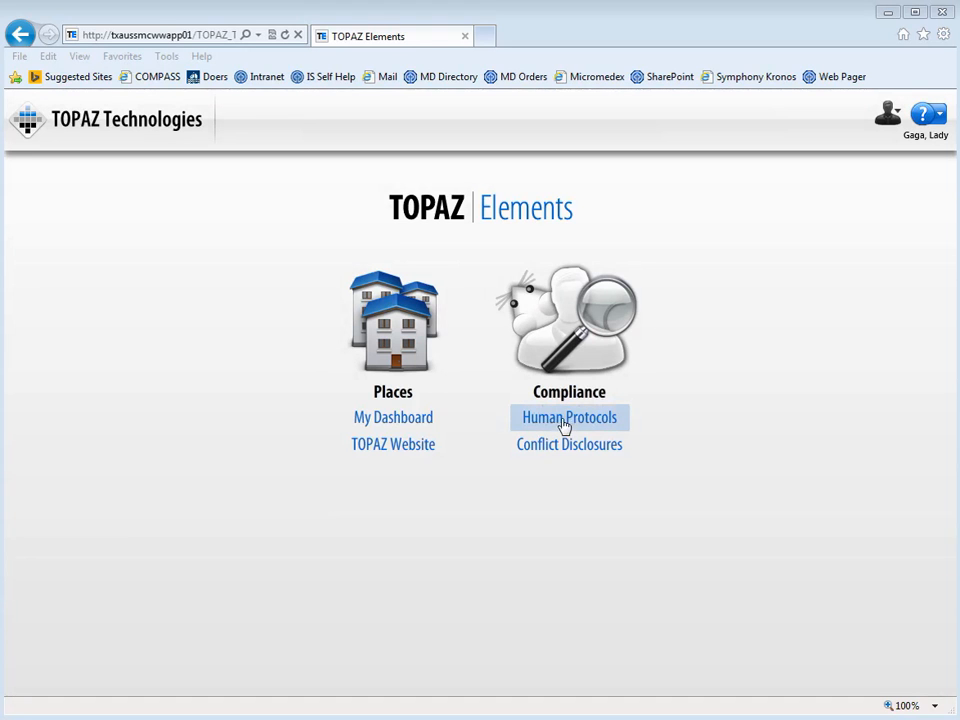
Step: Open Human Protocols and start creating an interim review protocol
{"action": "left_click", "coordinate": [563, 422]}
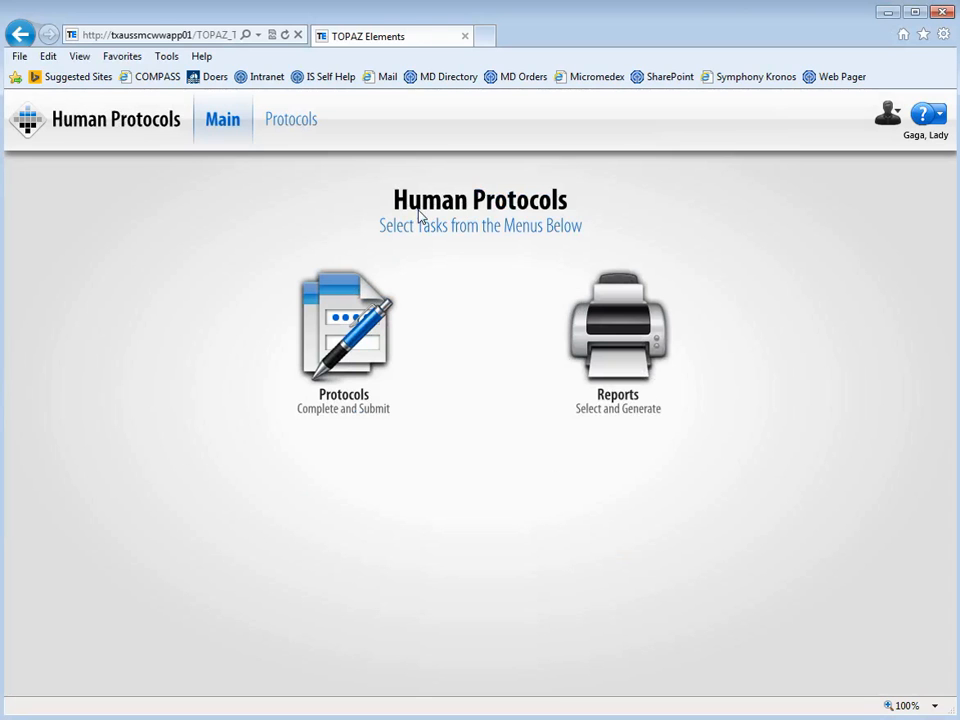
{"action": "mouse_move", "coordinate": [357, 350]}
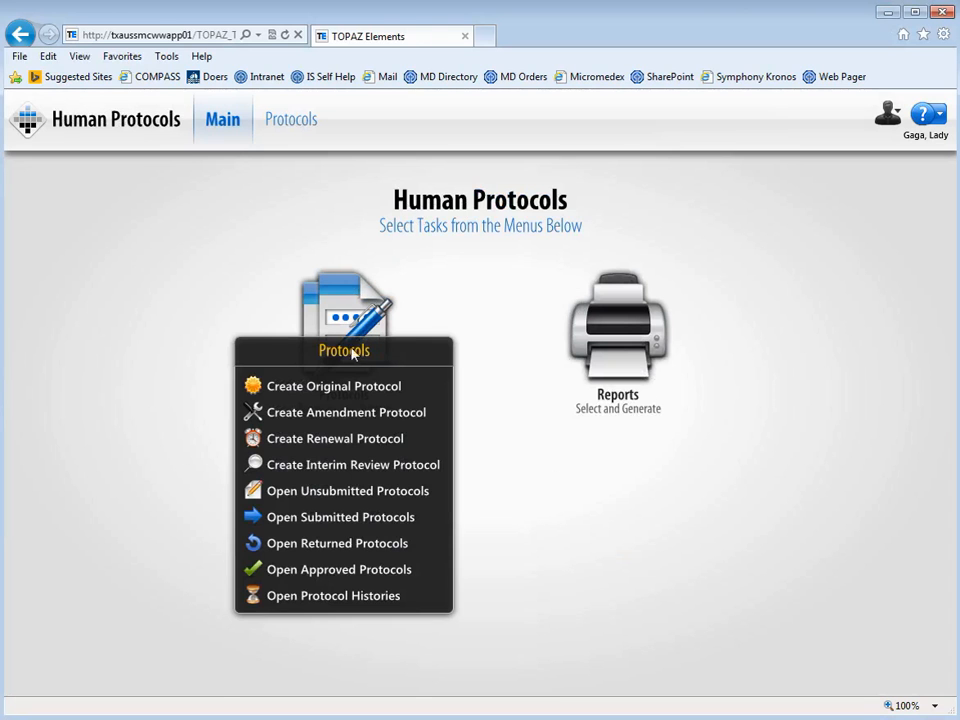
{"action": "left_click", "coordinate": [331, 472]}
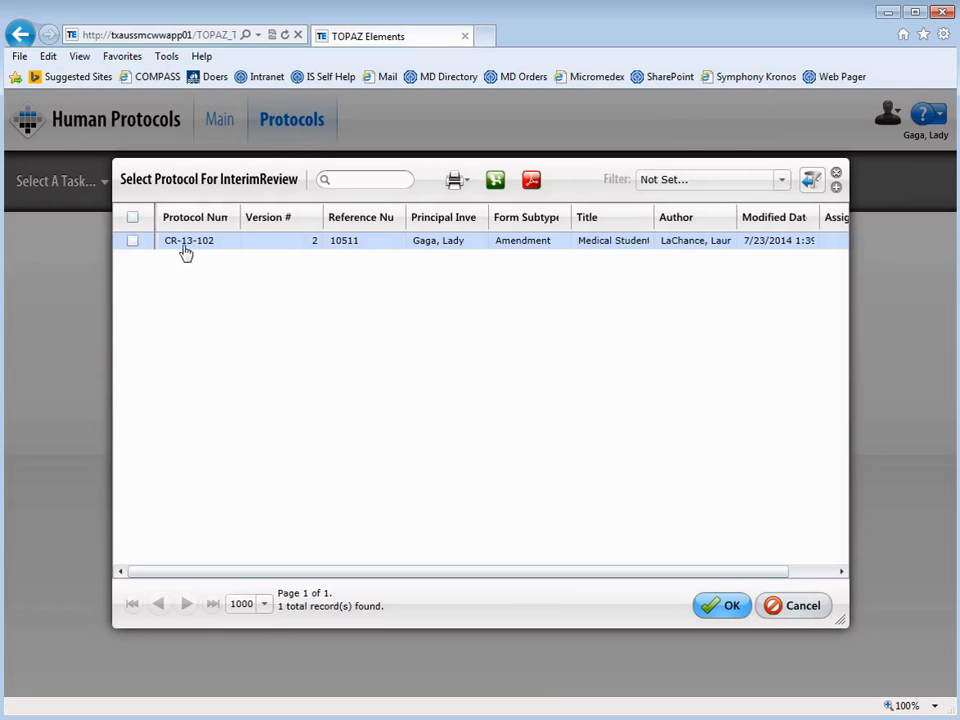
Step: Choose protocol CR-13-102 and the Local Adverse Event and Unanticipated Problem Form for the interim review
{"action": "double_click", "coordinate": [221, 255]}
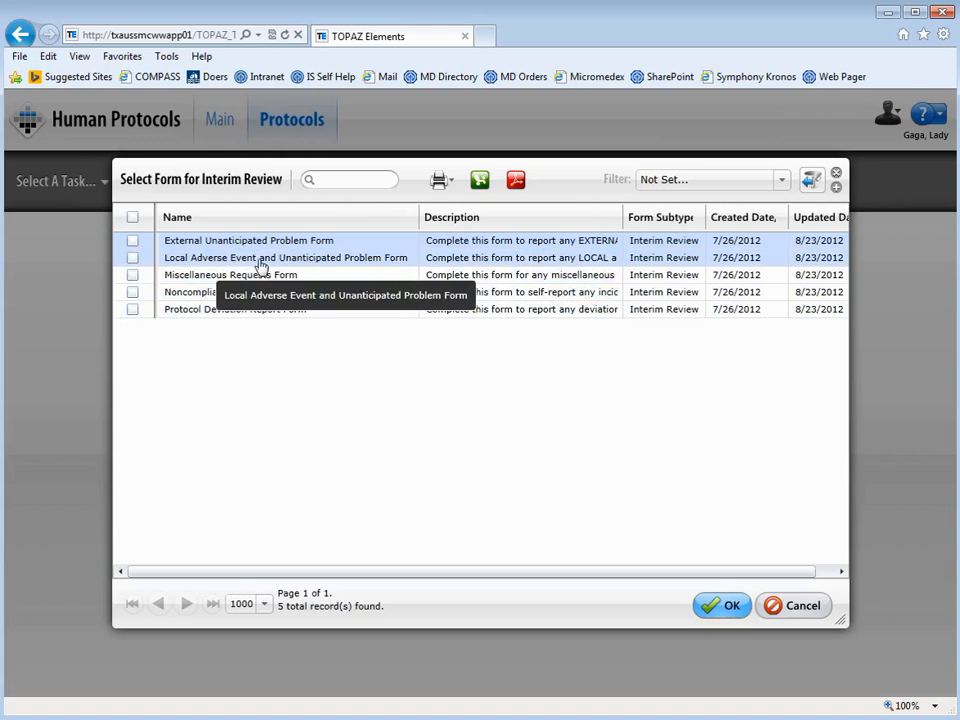
{"action": "left_click", "coordinate": [133, 259]}
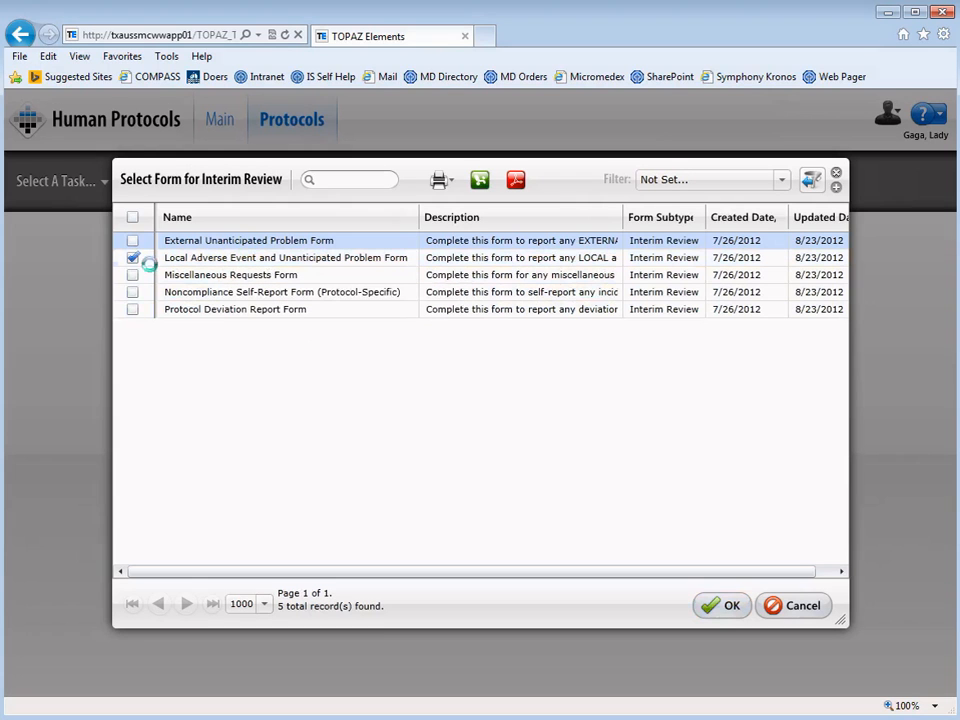
{"action": "left_click", "coordinate": [725, 608]}
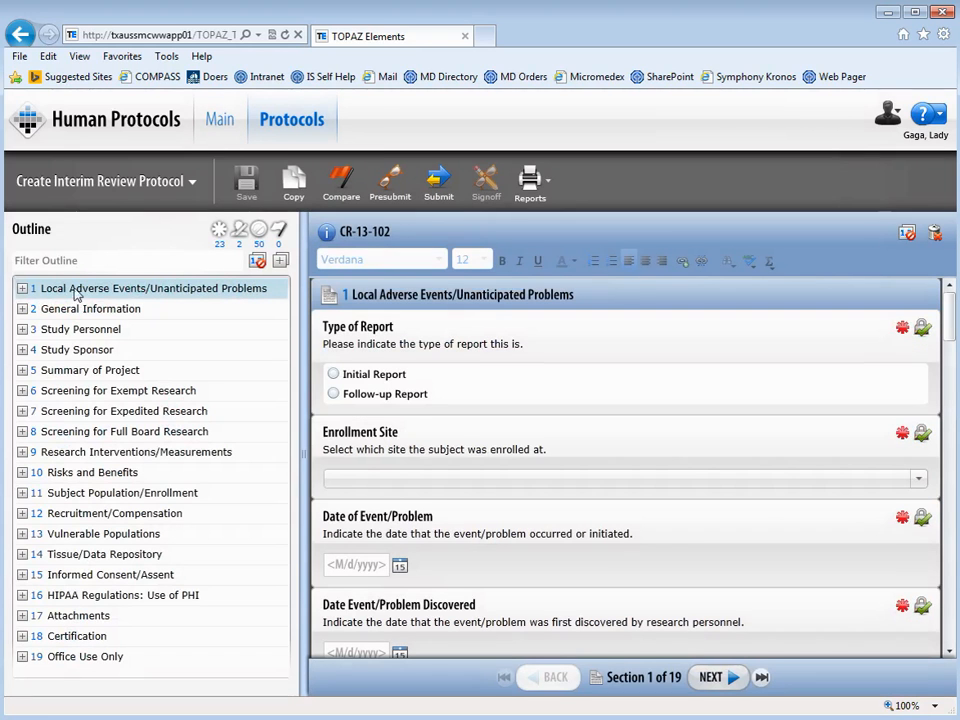
Step: Set the type of report to Initial Report in the Local Adverse Events/Unanticipated Problems section
{"action": "left_click", "coordinate": [139, 292]}
{"action": "left_click", "coordinate": [334, 376]}
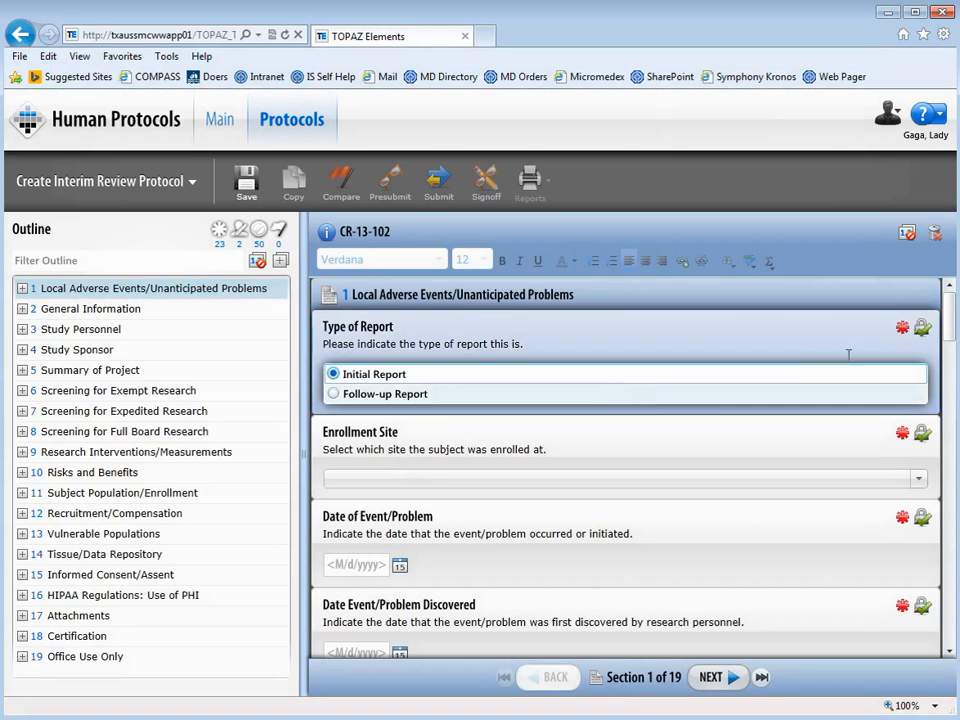
Step: Set the enrollment site to Shivers Cancer Center
{"action": "scroll", "coordinate": [951, 321], "scroll_direction": "down", "scroll_amount": 2}
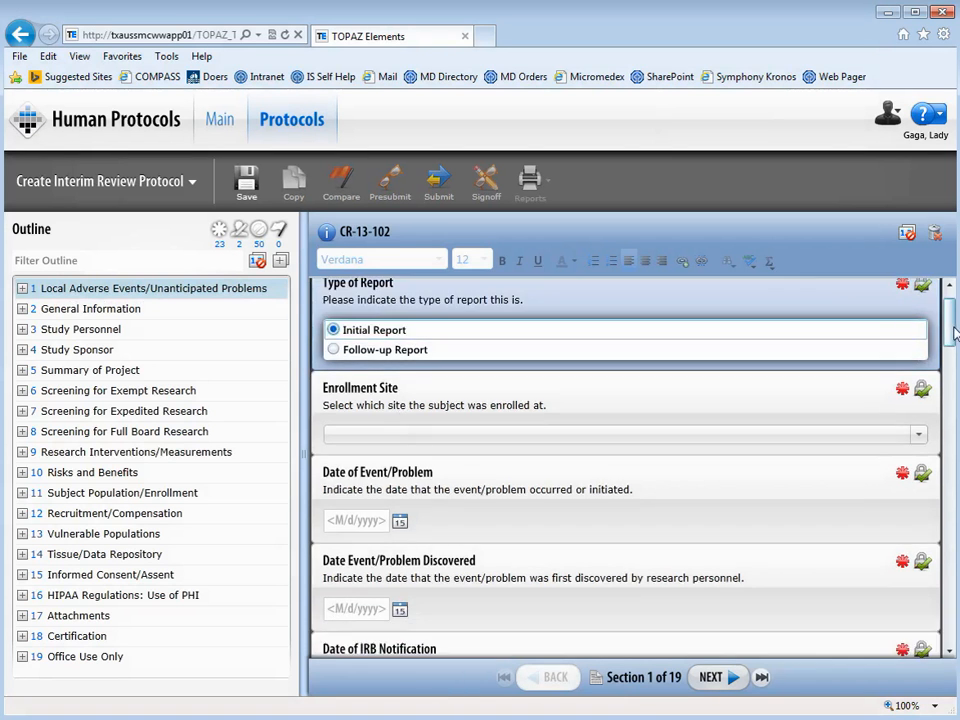
{"action": "left_click", "coordinate": [918, 410]}
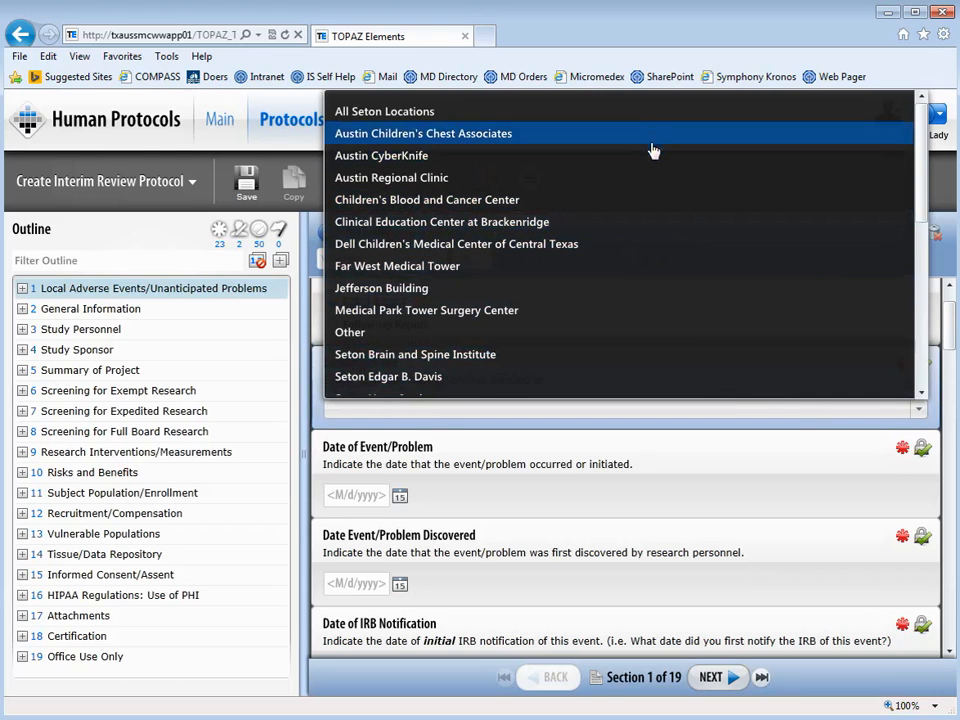
{"action": "scroll", "coordinate": [628, 317], "scroll_direction": "down", "scroll_amount": 1}
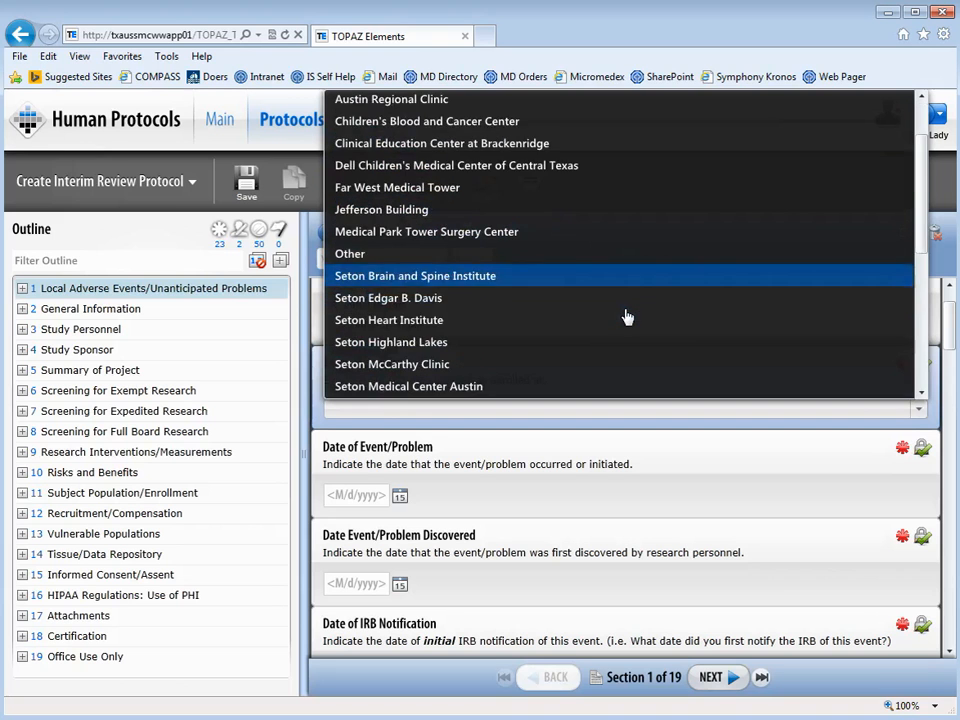
{"action": "scroll", "coordinate": [626, 316], "scroll_direction": "down", "scroll_amount": 1}
{"action": "scroll", "coordinate": [627, 317], "scroll_direction": "down", "scroll_amount": 4}
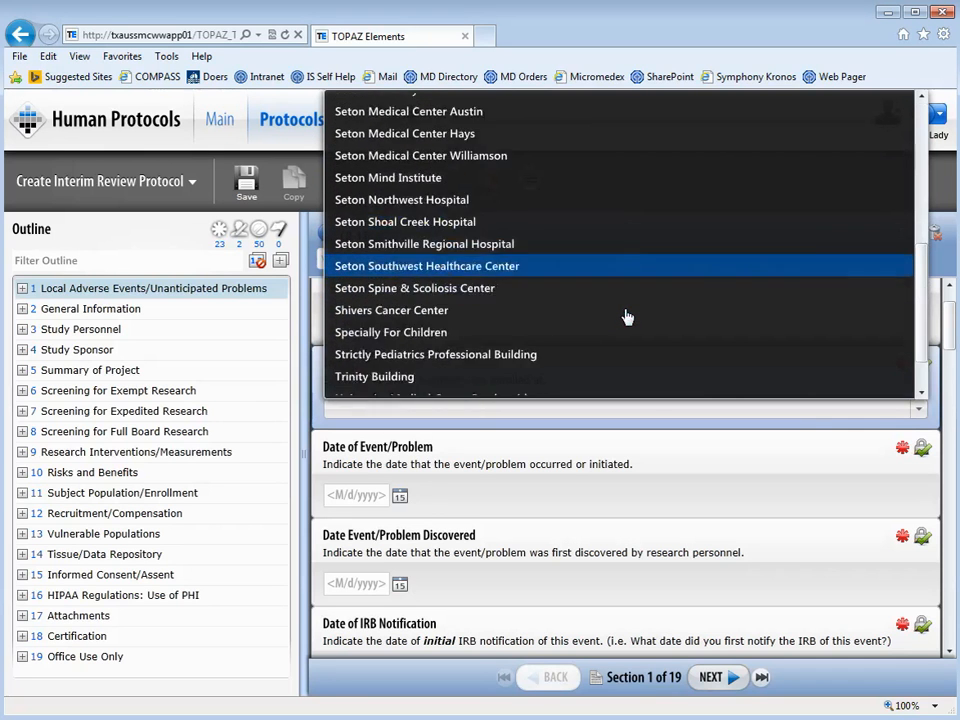
{"action": "left_click", "coordinate": [536, 279]}
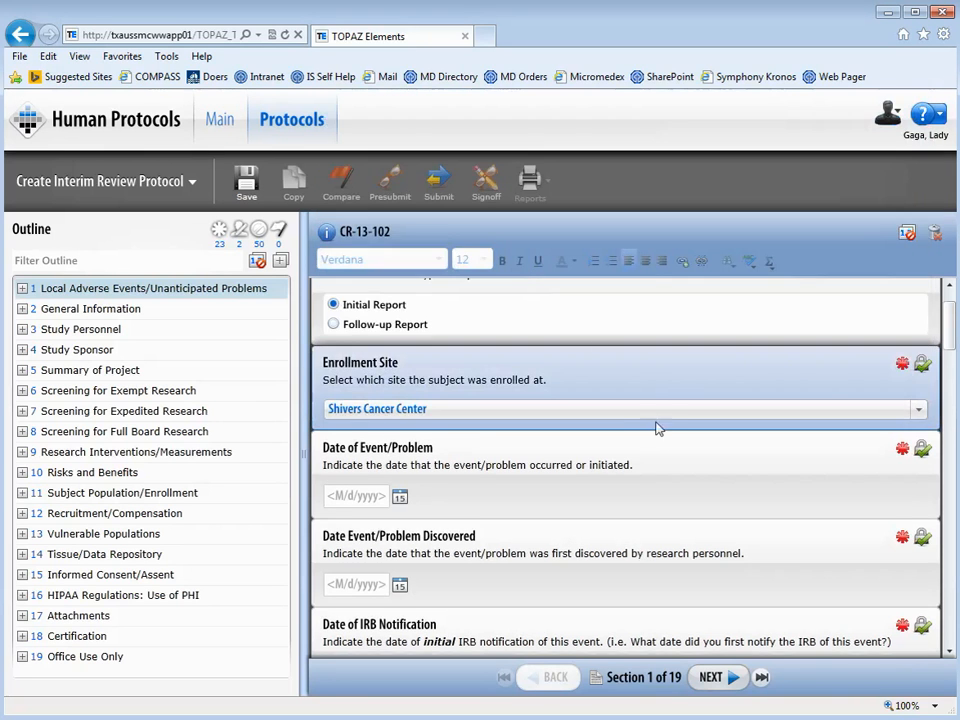
Step: Set the Date of Event/Problem to 7/10/2014 using the calendar picker
{"action": "left_click", "coordinate": [400, 498]}
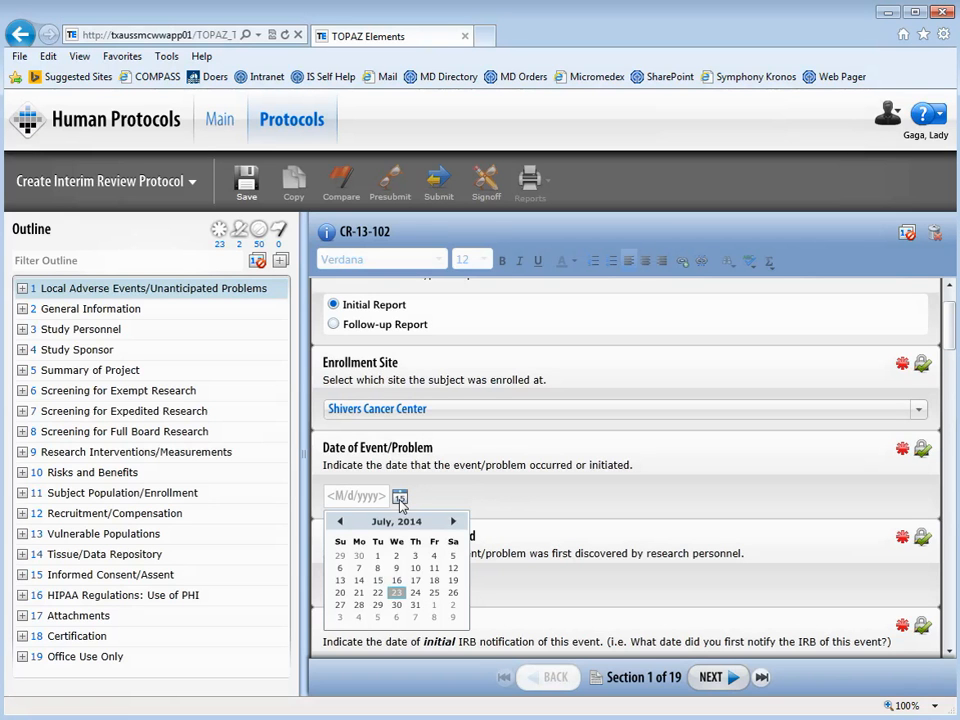
{"action": "left_click", "coordinate": [415, 568]}
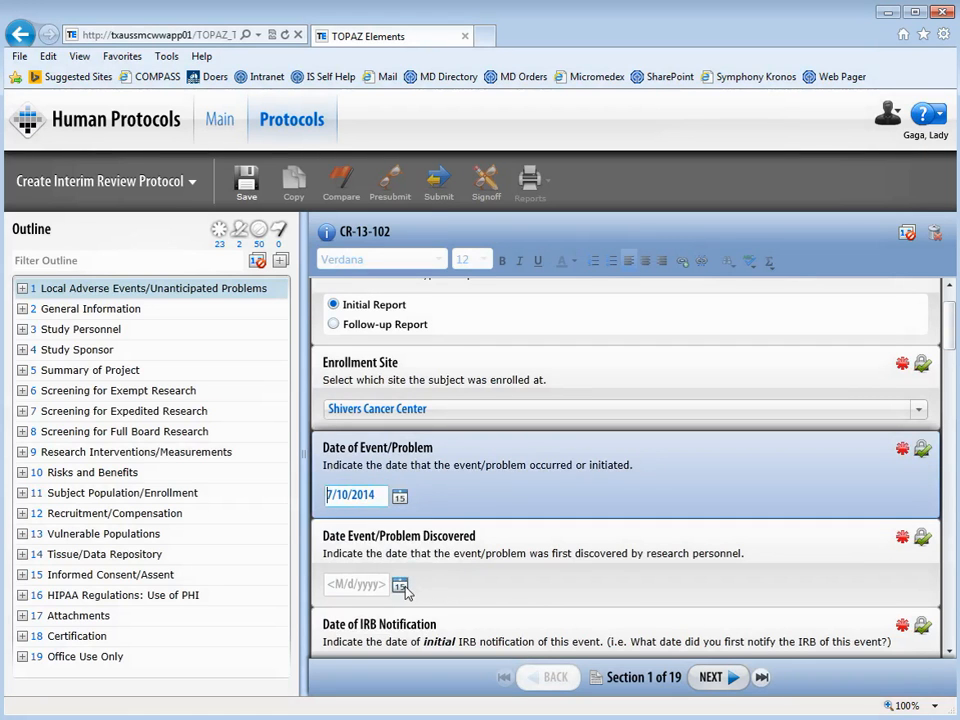
Step: Set the Date Event/Problem Discovered to 7/22/2014 using the calendar picker
{"action": "left_click", "coordinate": [401, 585]}
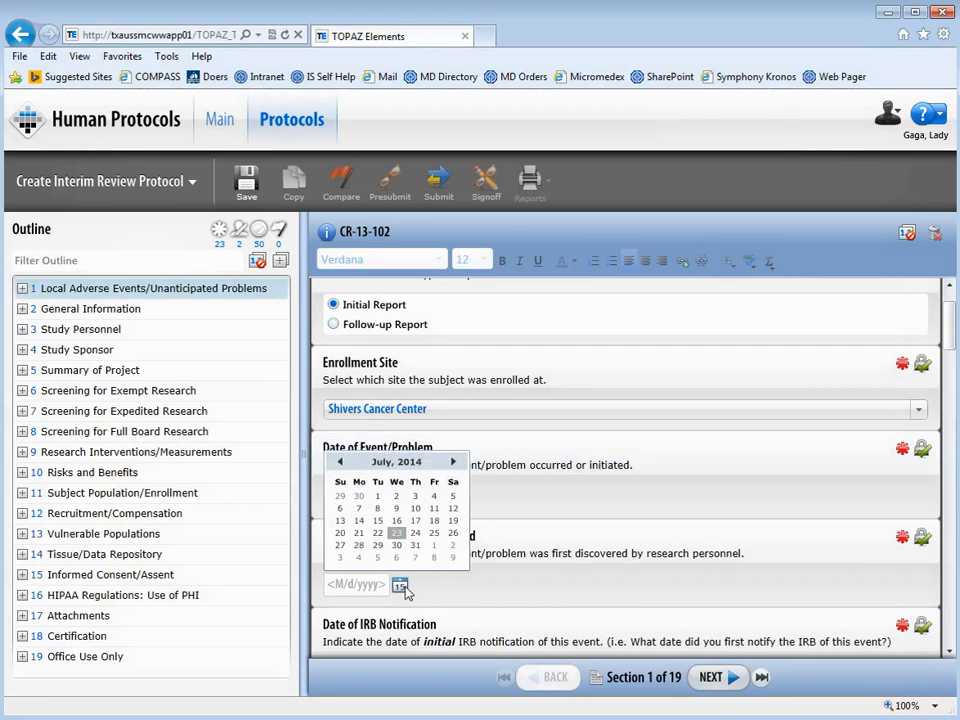
{"action": "left_click", "coordinate": [377, 533]}
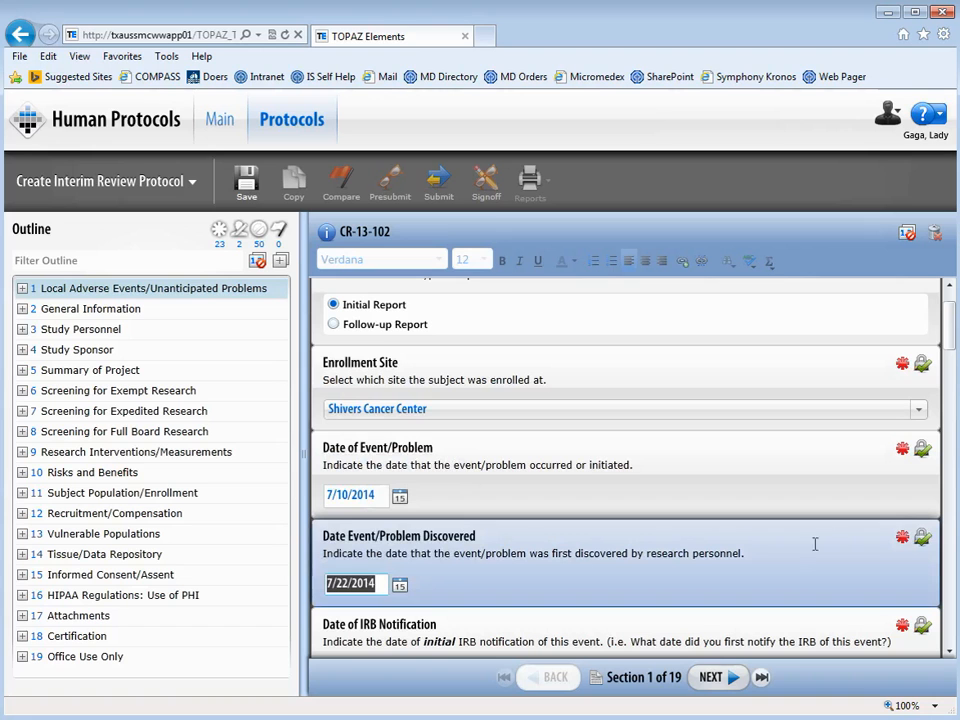
Step: Set the Date of IRB Notification to 7/23/2014 using the calendar picker
{"action": "left_click_drag", "start_coordinate": [949, 331], "coordinate": [952, 353]}
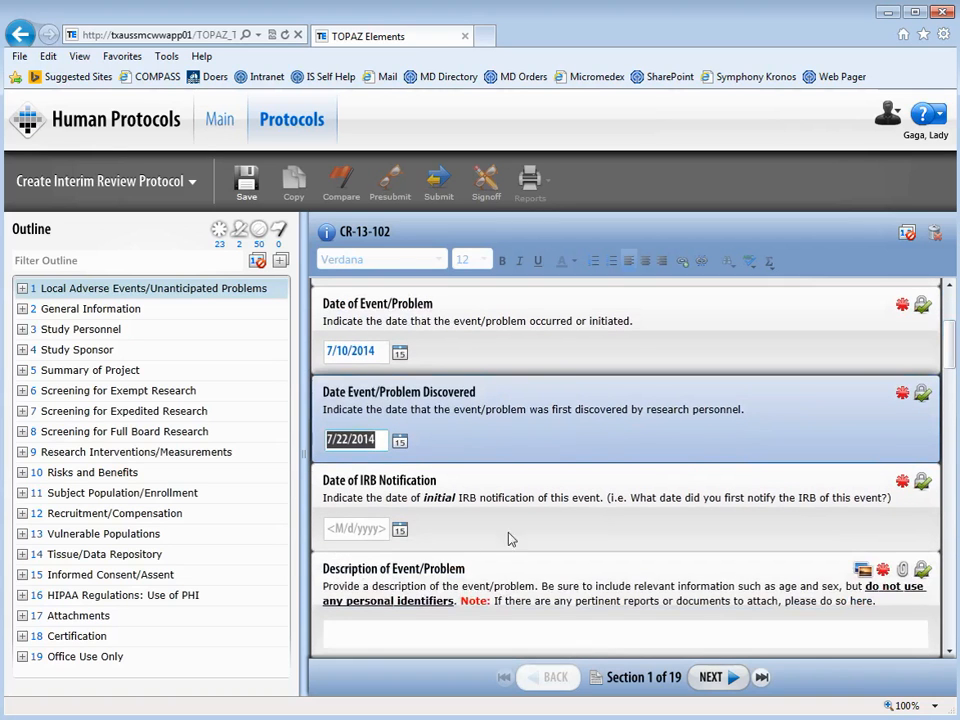
{"action": "left_click", "coordinate": [400, 531]}
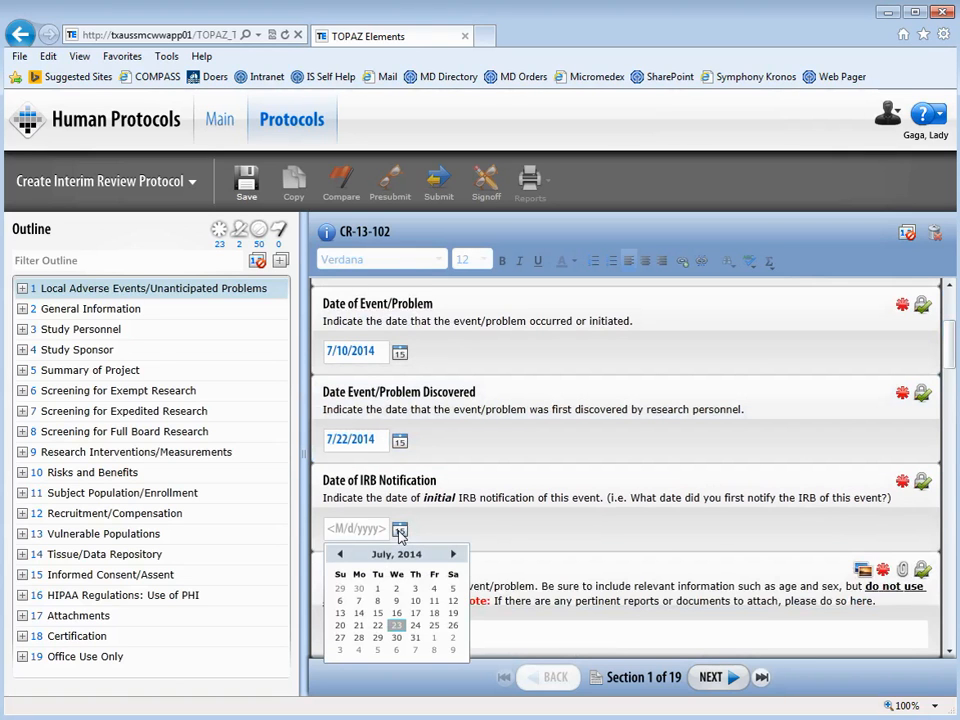
{"action": "left_click", "coordinate": [396, 625]}
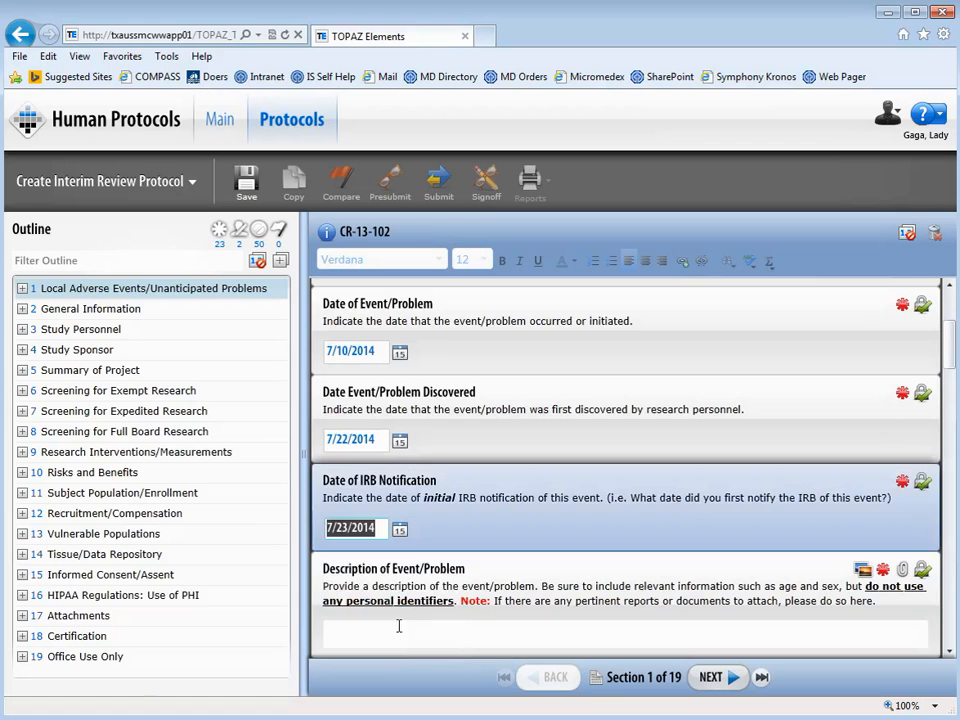
Step: Place the cursor in the Description of Event/Problem field and review its instructions about personal identifiers
{"action": "left_click_drag", "start_coordinate": [951, 347], "coordinate": [922, 382]}
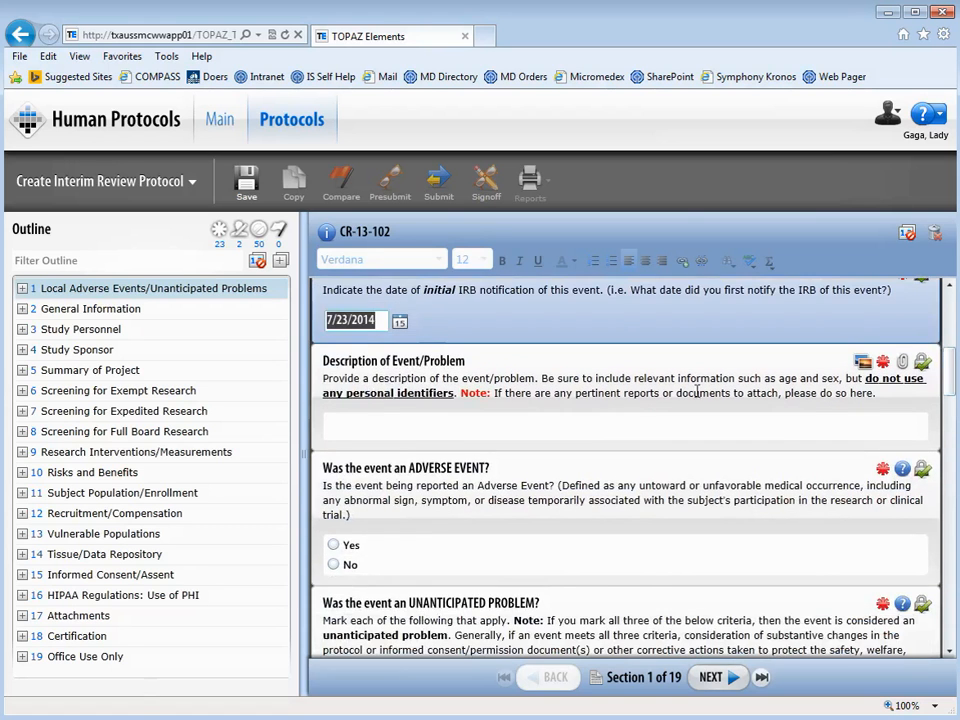
{"action": "left_click", "coordinate": [591, 427]}
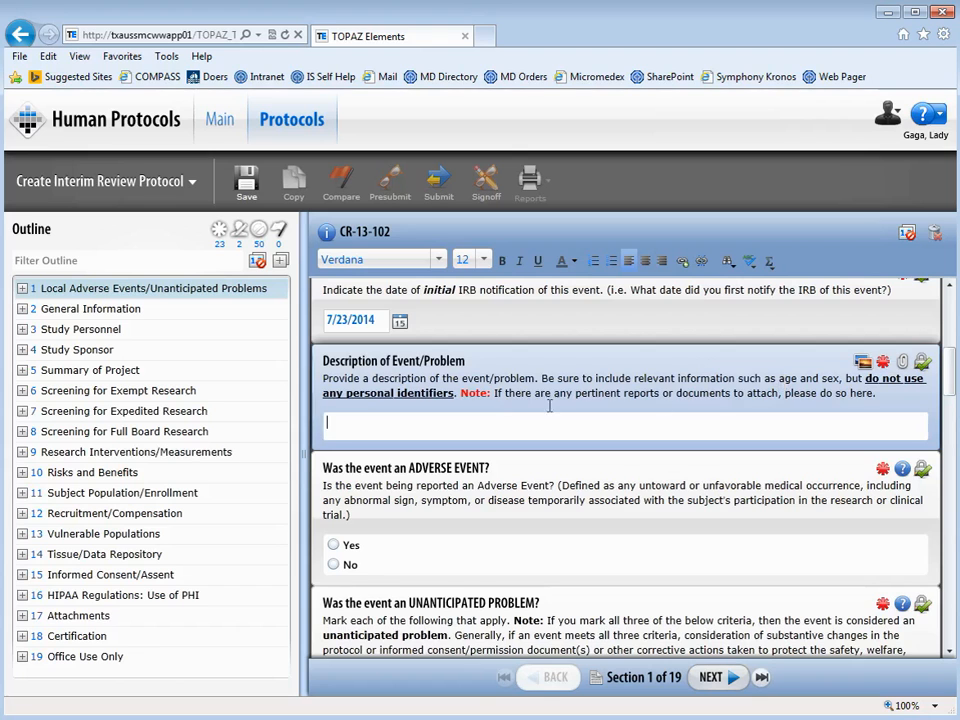
{"action": "left_click", "coordinate": [851, 393]}
{"action": "left_click_drag", "start_coordinate": [866, 379], "coordinate": [454, 395]}
{"action": "left_click", "coordinate": [483, 430]}
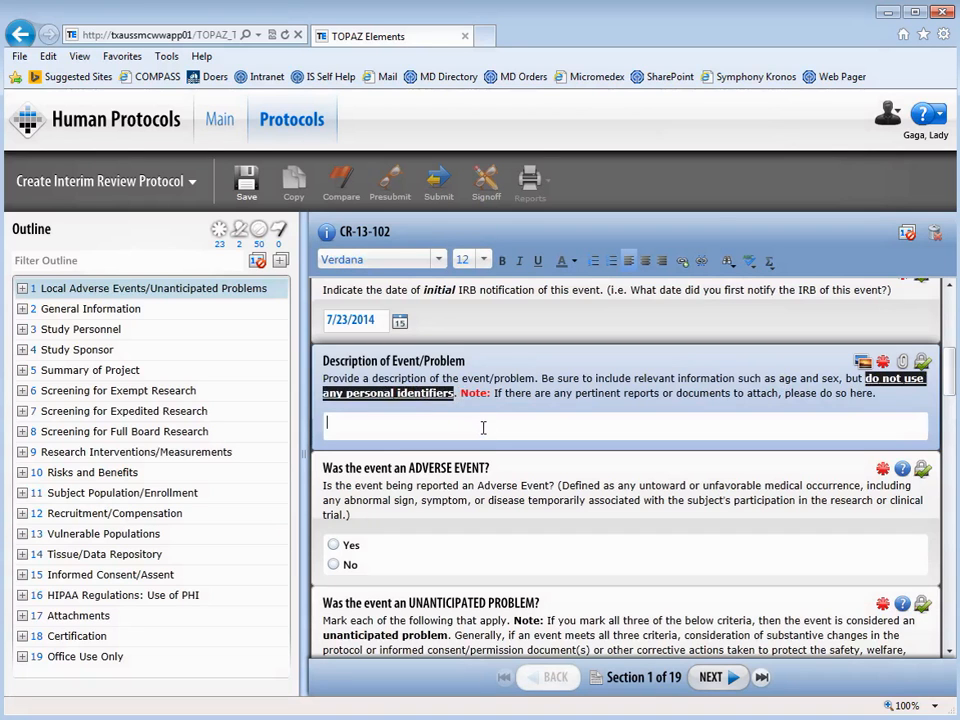
{"action": "left_click", "coordinate": [751, 394]}
{"action": "left_click", "coordinate": [745, 428]}
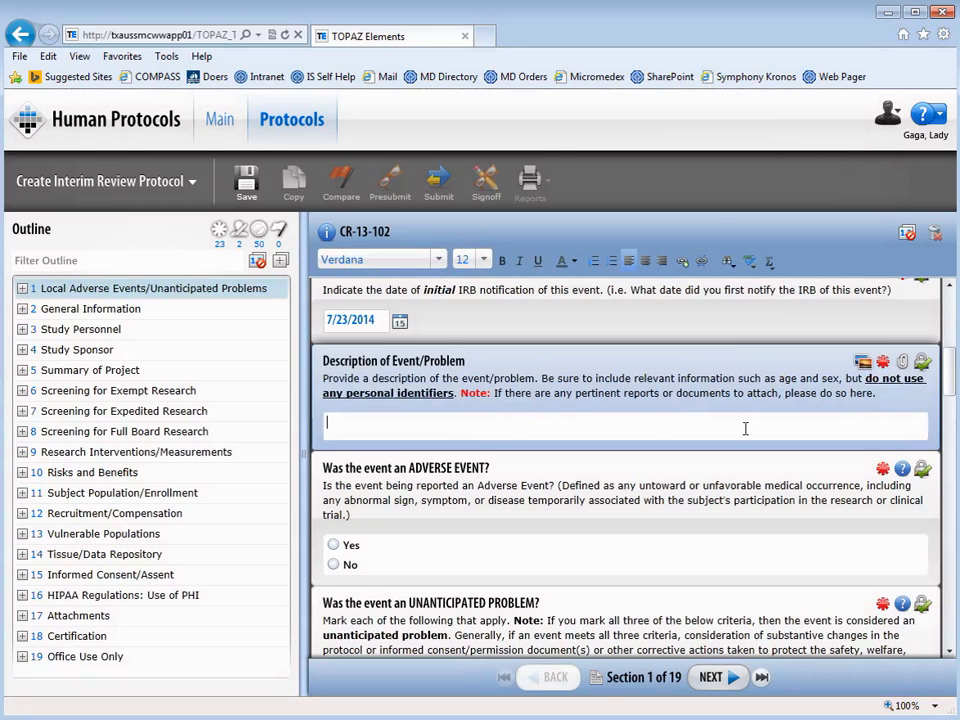
Step: Try adding an attachment to the Description of Event/Problem question, then remove it and close the dialog
{"action": "left_click", "coordinate": [903, 364]}
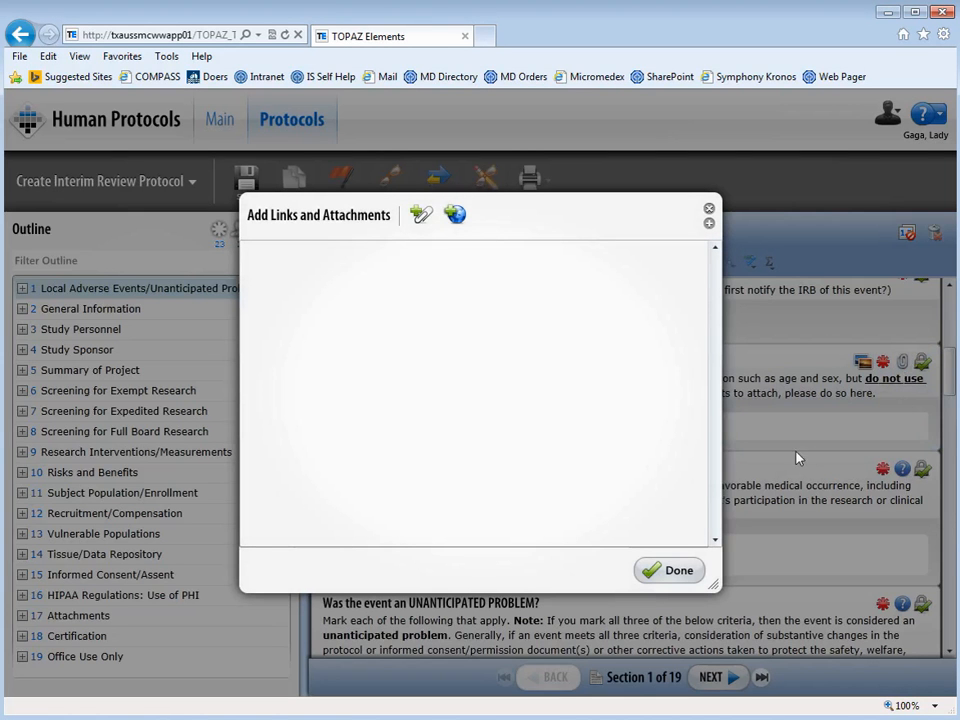
{"action": "left_click", "coordinate": [420, 218]}
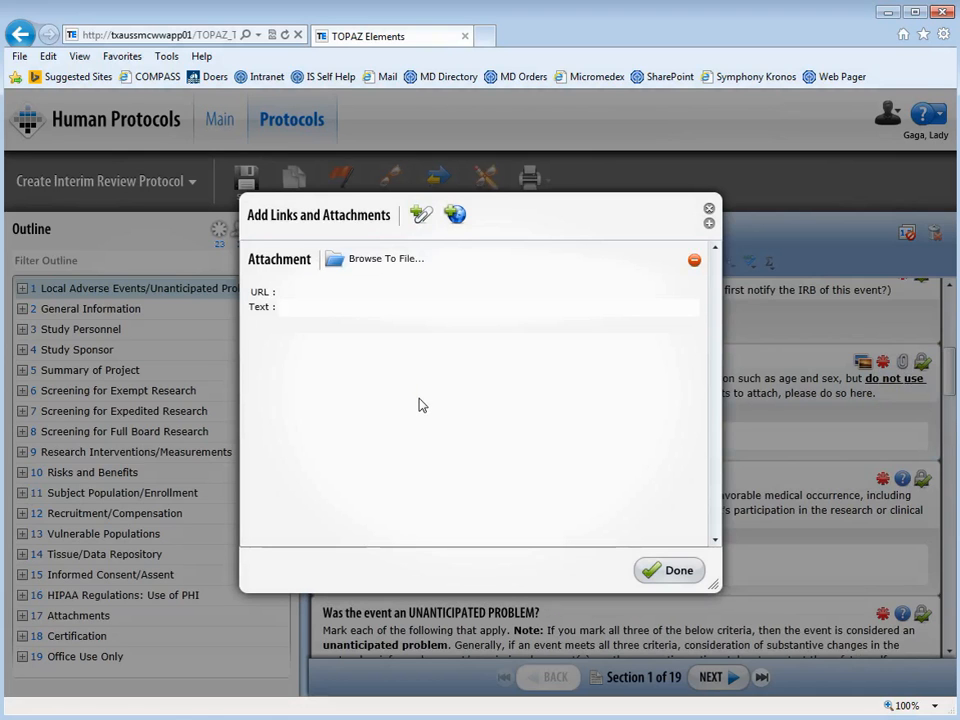
{"action": "left_click", "coordinate": [693, 262]}
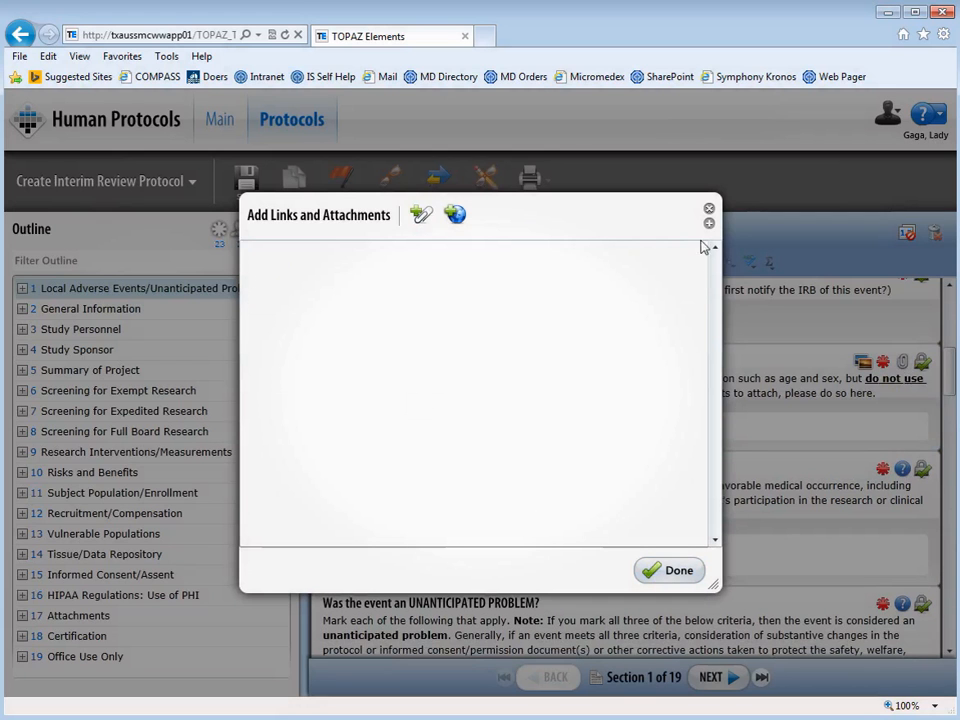
{"action": "left_click", "coordinate": [676, 572]}
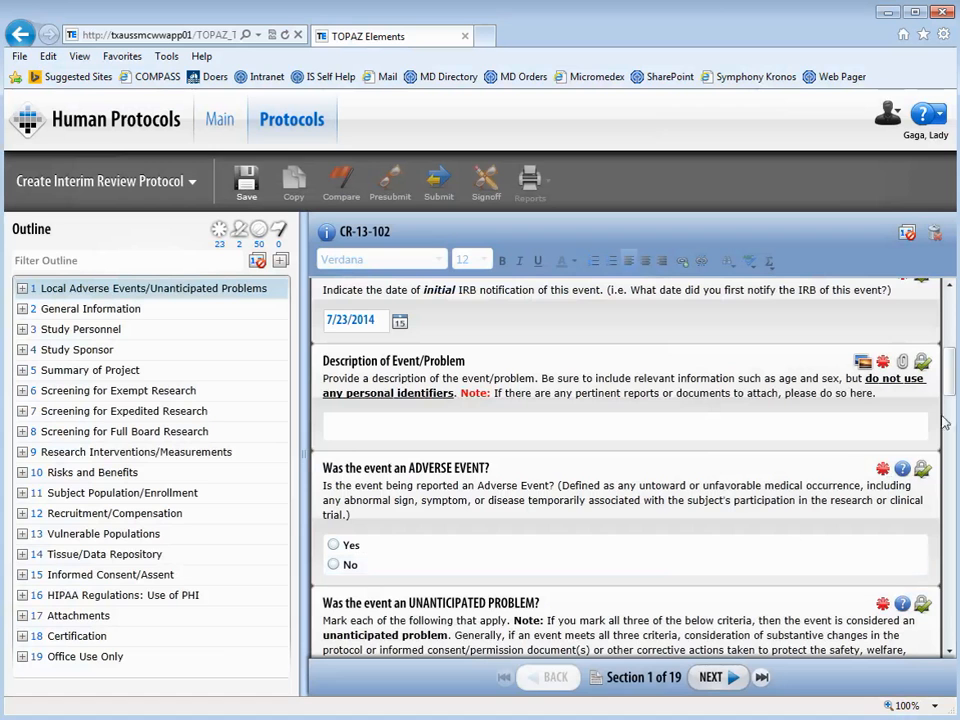
Step: Save the interim review protocol after scrolling through the remaining questions of the section
{"action": "left_click_drag", "start_coordinate": [950, 378], "coordinate": [950, 471]}
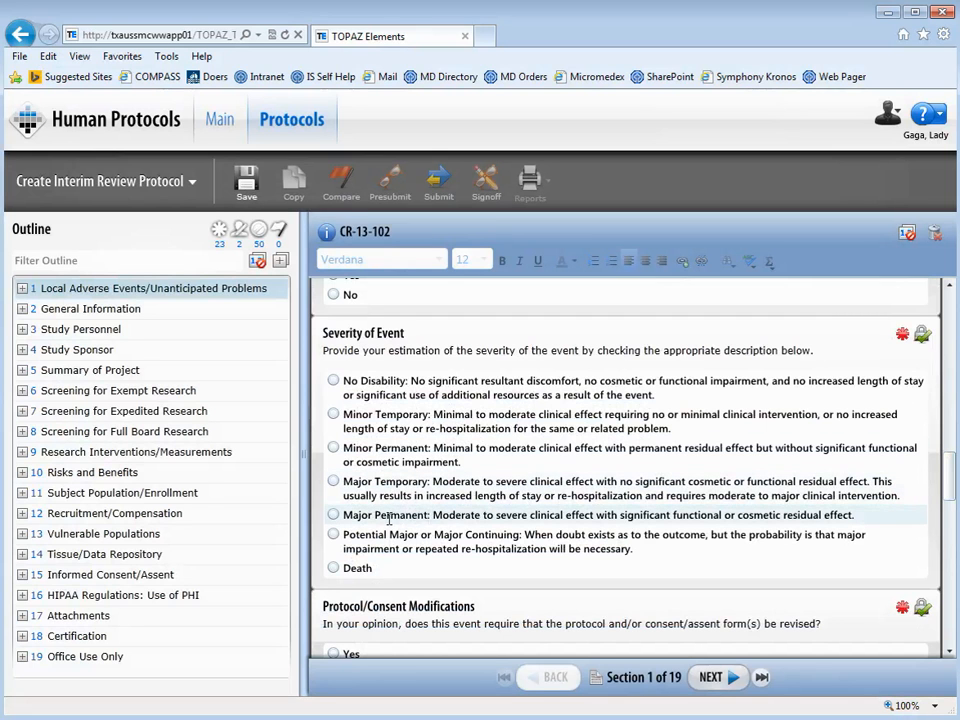
{"action": "left_click_drag", "start_coordinate": [952, 486], "coordinate": [953, 511]}
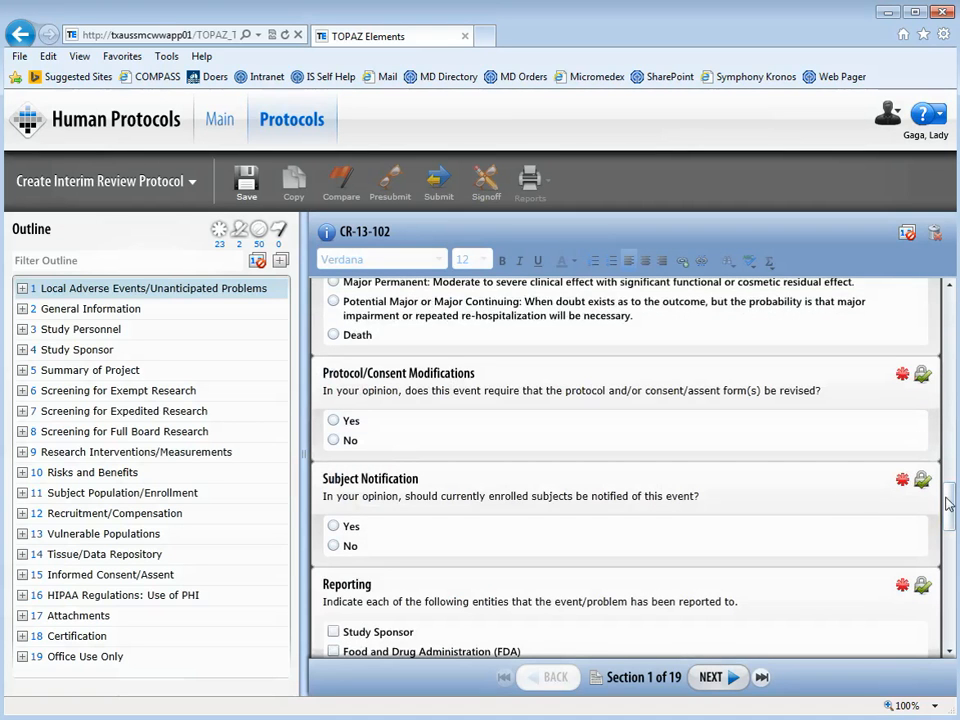
{"action": "scroll", "coordinate": [950, 503], "scroll_direction": "down", "scroll_amount": 2}
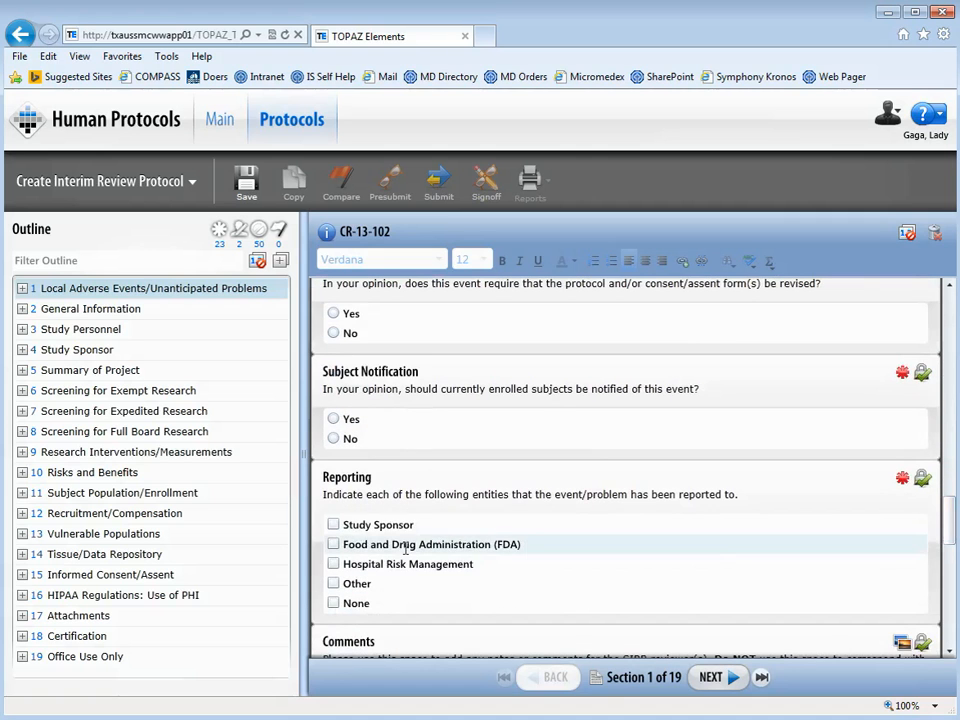
{"action": "scroll", "coordinate": [953, 520], "scroll_direction": "down", "scroll_amount": 3}
{"action": "scroll", "coordinate": [953, 552], "scroll_direction": "down", "scroll_amount": 4}
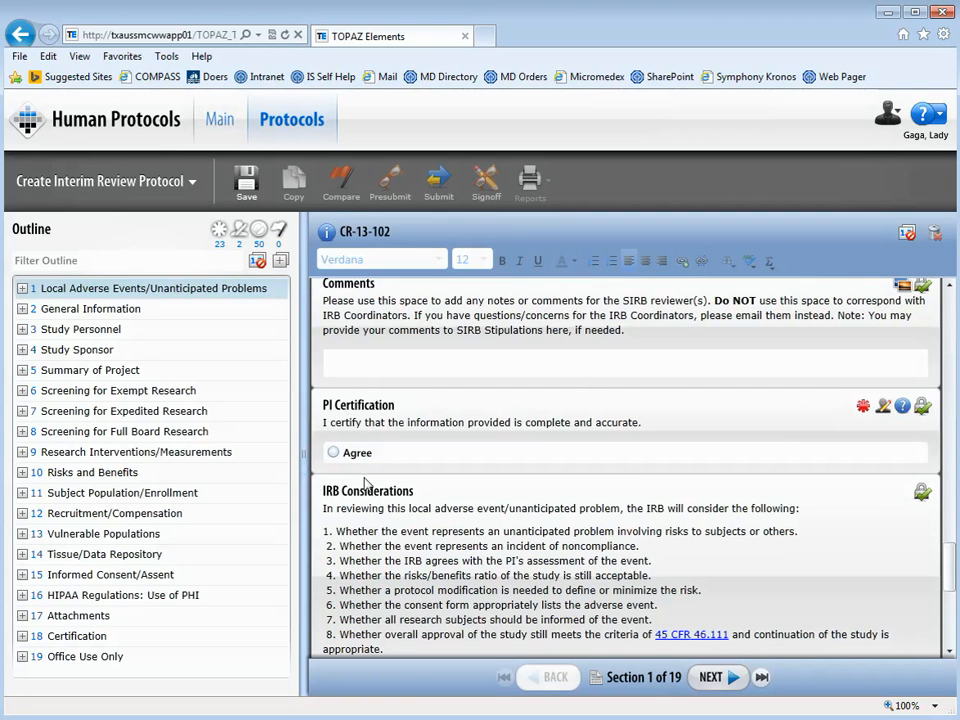
{"action": "left_click", "coordinate": [252, 193]}
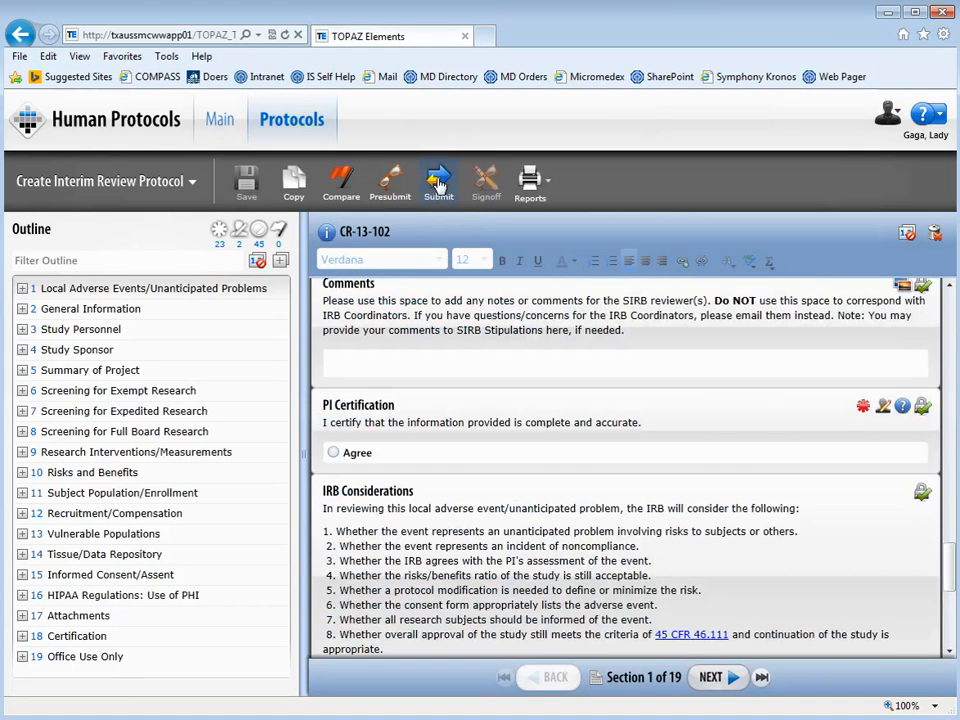
{"action": "left_click", "coordinate": [438, 185]}
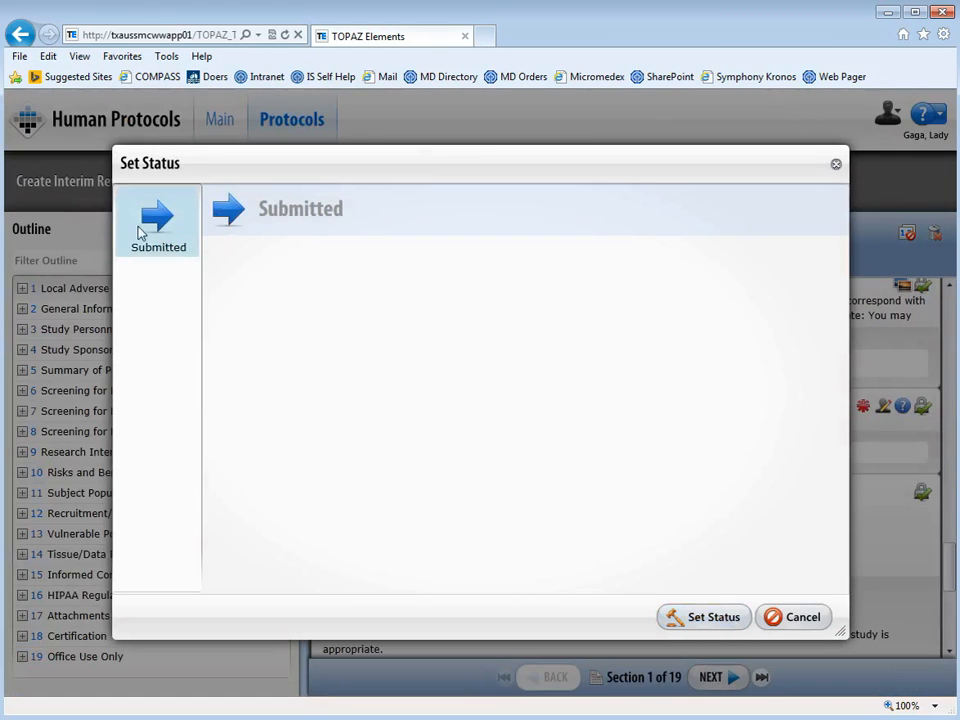
{"action": "left_click", "coordinate": [675, 633]}
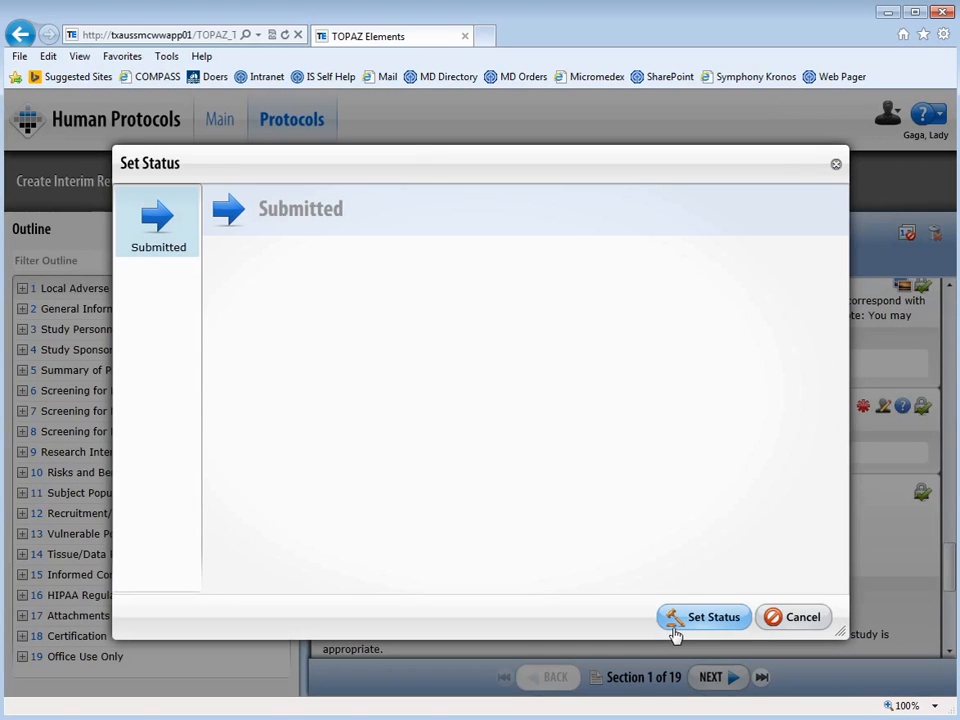
{"action": "left_click", "coordinate": [822, 618]}
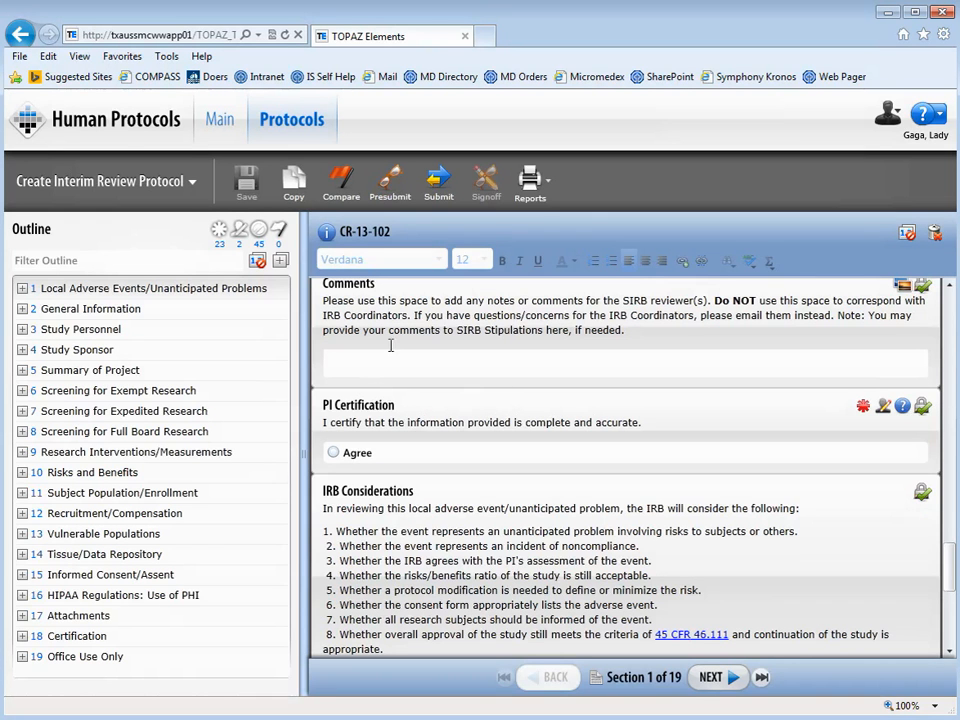
Step: Switch to My Dashboard and open My Protocols
{"action": "left_click", "coordinate": [85, 135]}
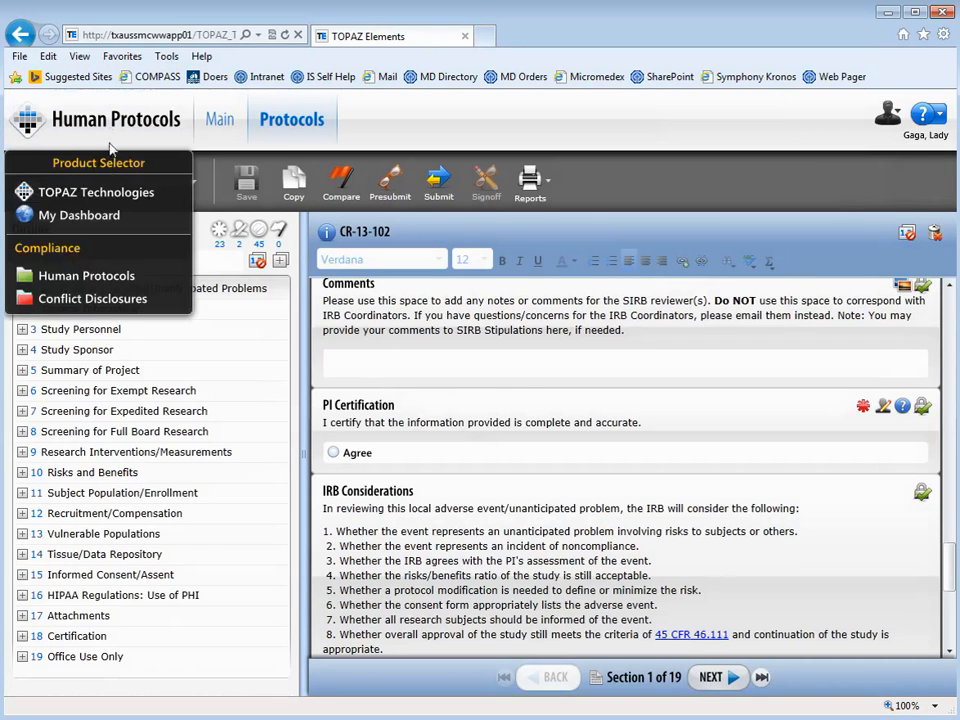
{"action": "left_click", "coordinate": [87, 218]}
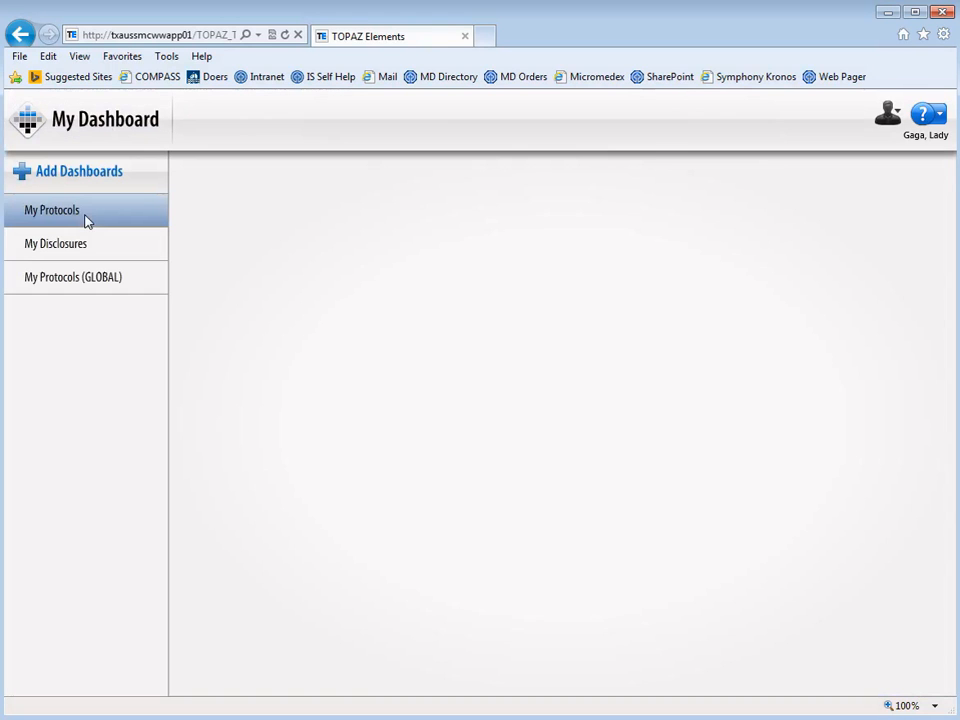
{"action": "left_click", "coordinate": [88, 217]}
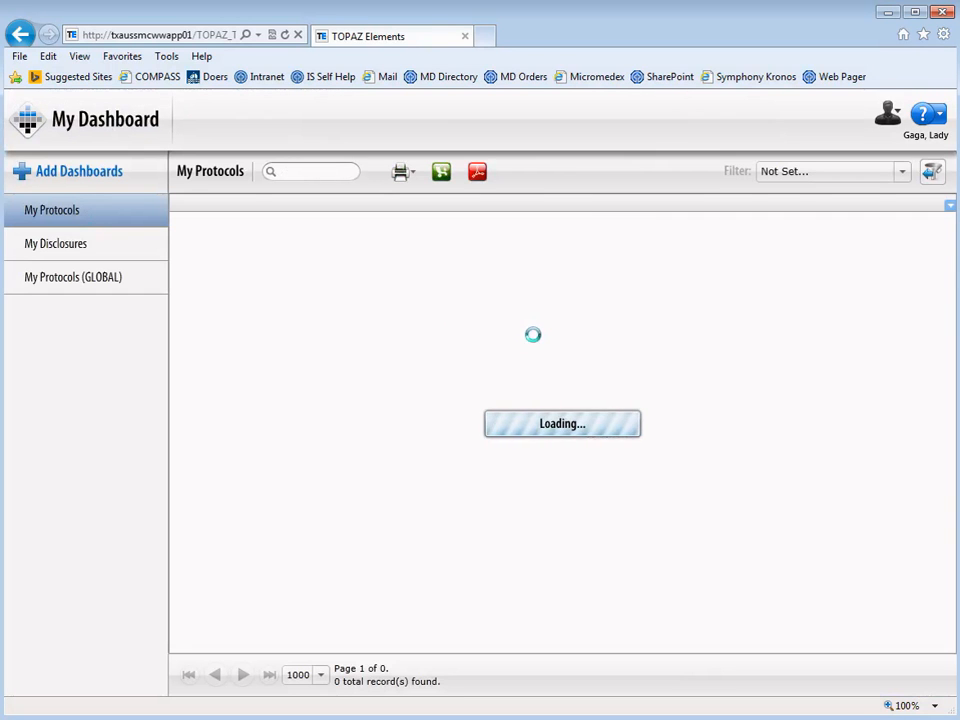